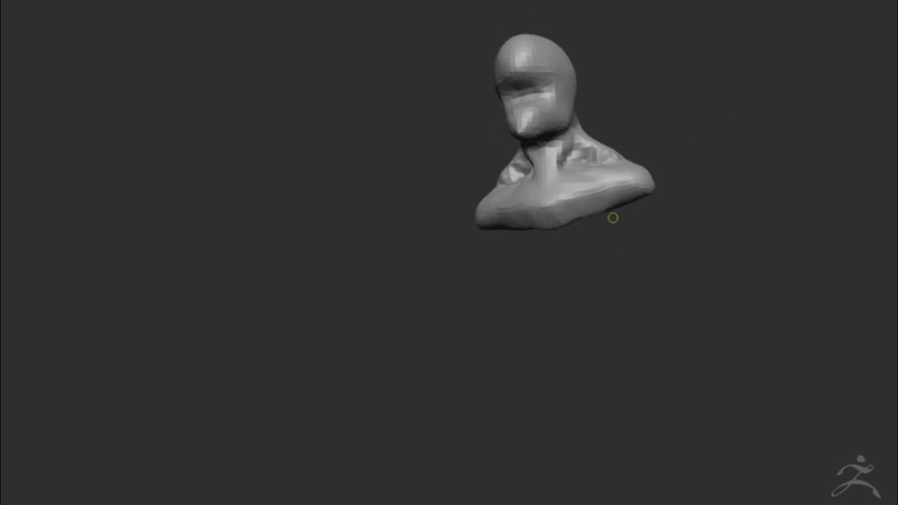
Zoom in closer on the rough bust to begin blocking out the creature head
right_click_drag(665, 253, 699, 205, "ctrl")
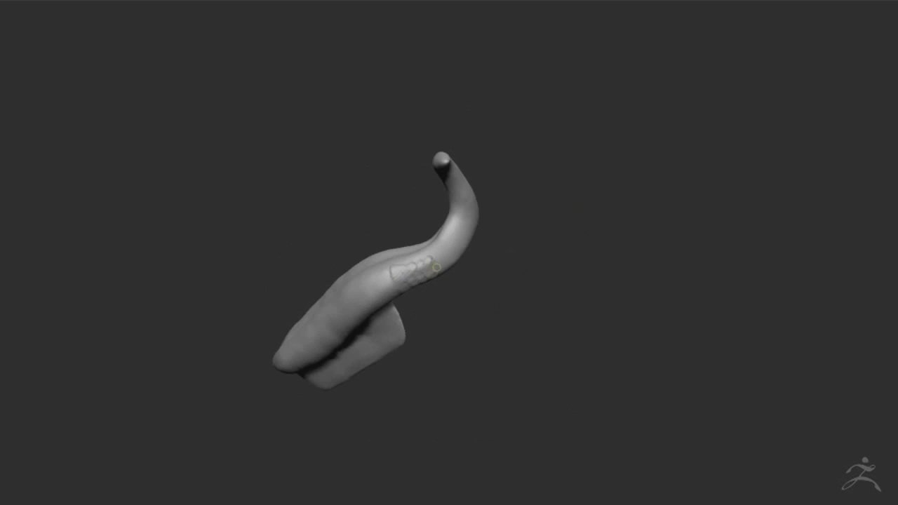
Carve a shallow groove along the middle of the isolated tongue
left_click_drag(383, 298, 345, 270)
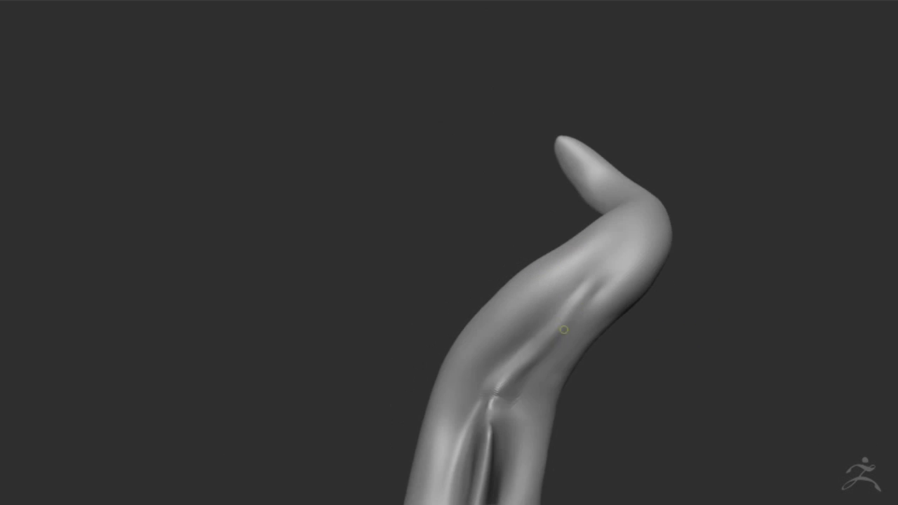
Orbit around the tongue to inspect its creased base and full side profile
right_click_drag(570, 280, 591, 248)
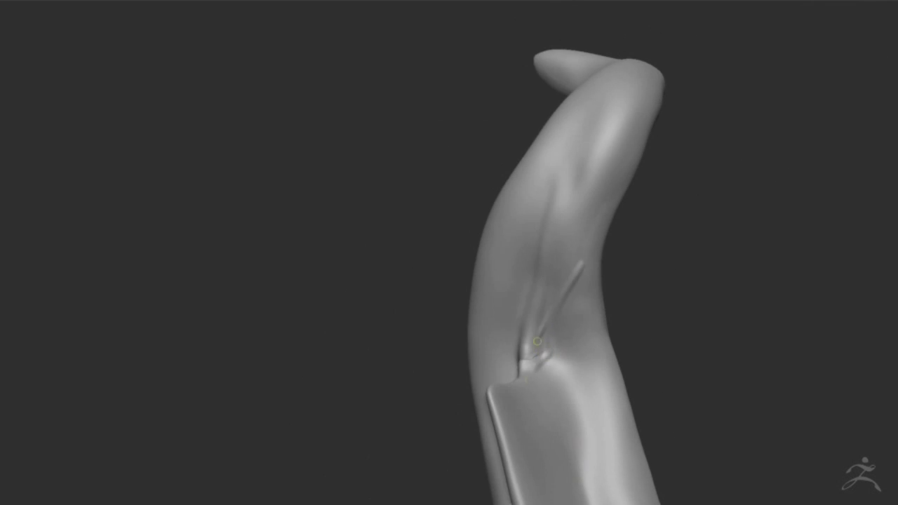
right_click_drag(623, 276, 485, 196)
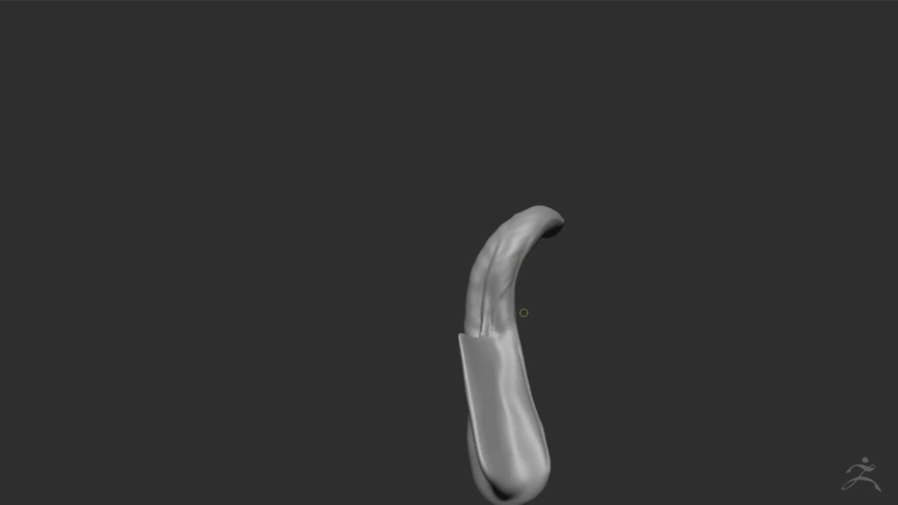
left_click_drag(593, 287, 574, 246)
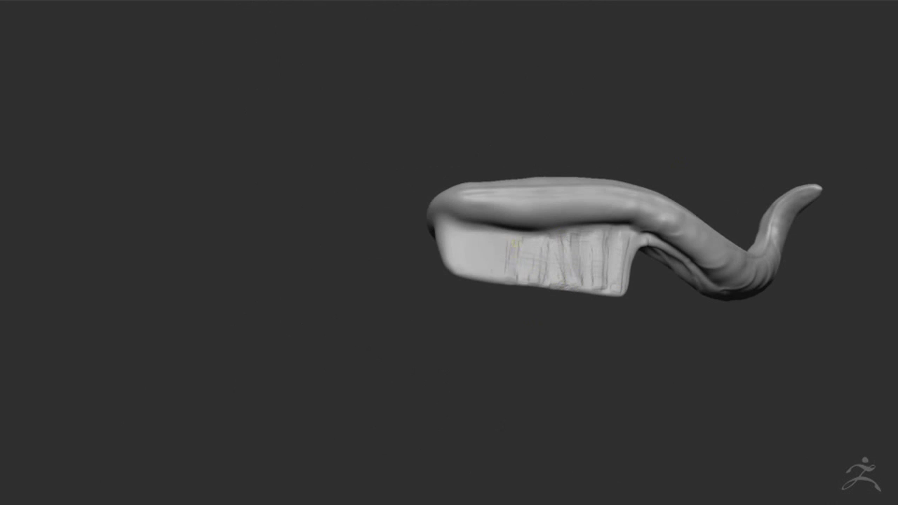
left_click_drag(618, 295, 588, 188)
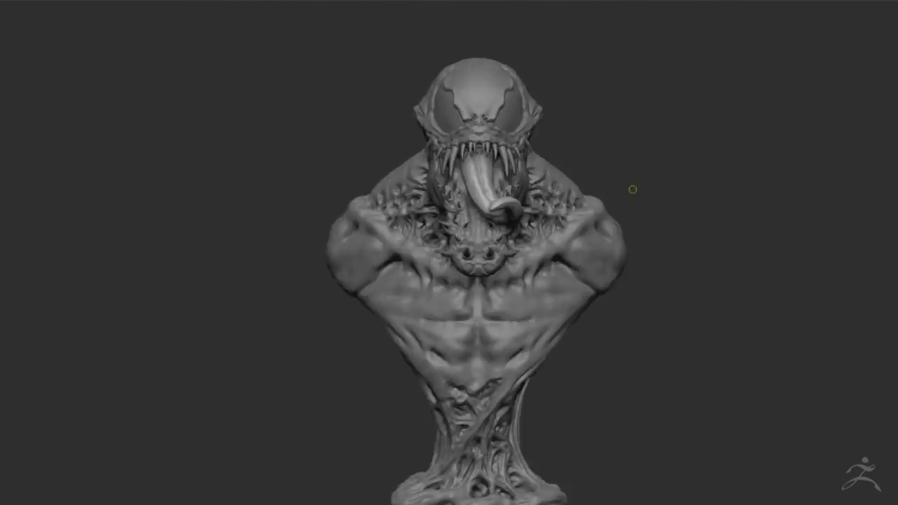